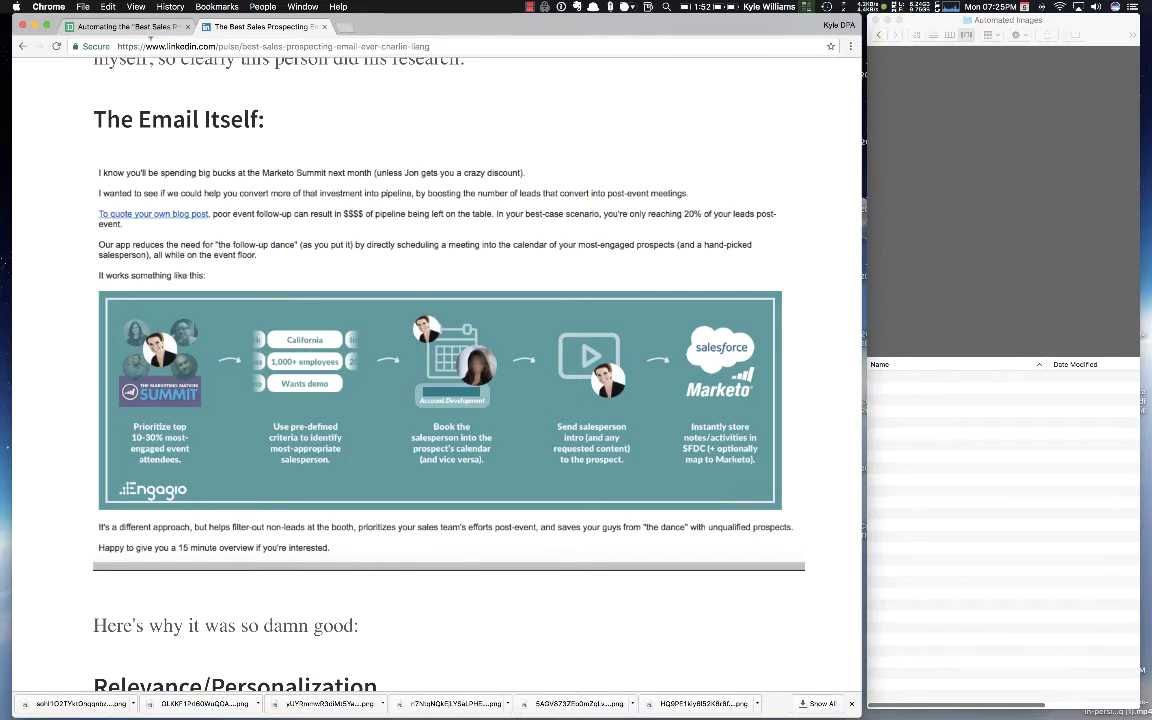
# Step: Switch to the prospecting spreadsheet and enrich the company domains in C2:C8 with firmographic data
pyautogui.click(130, 26)
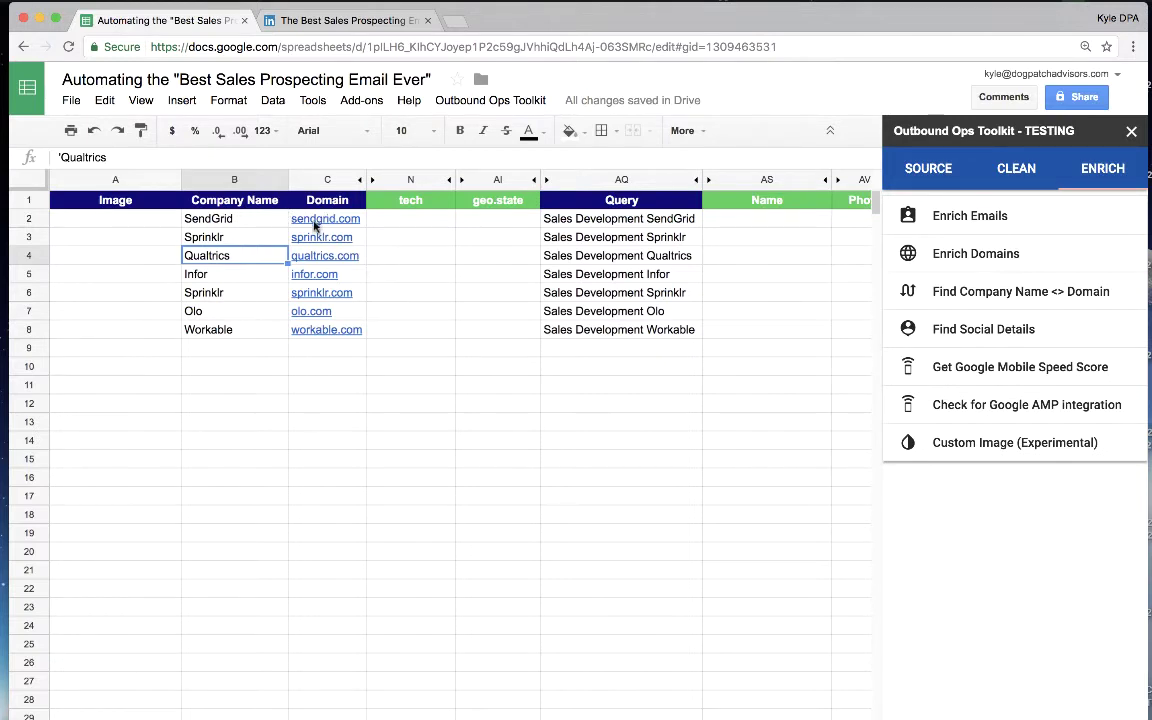
pyautogui.moveTo(314, 226)
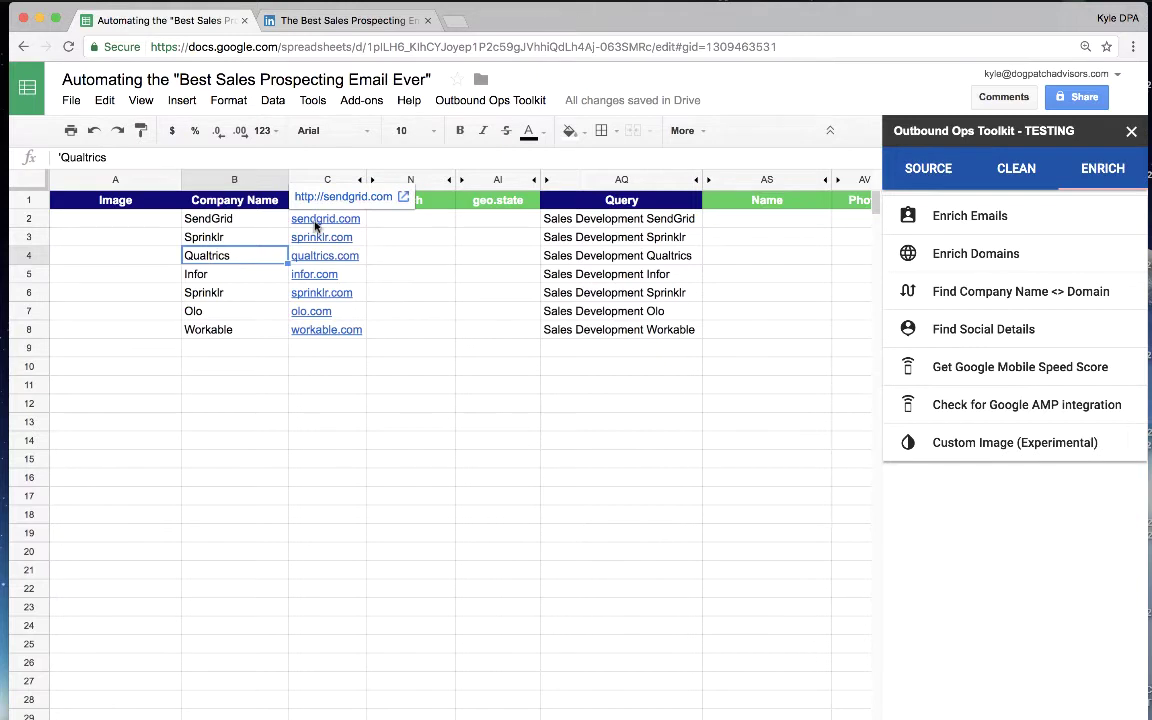
pyautogui.click(348, 218)
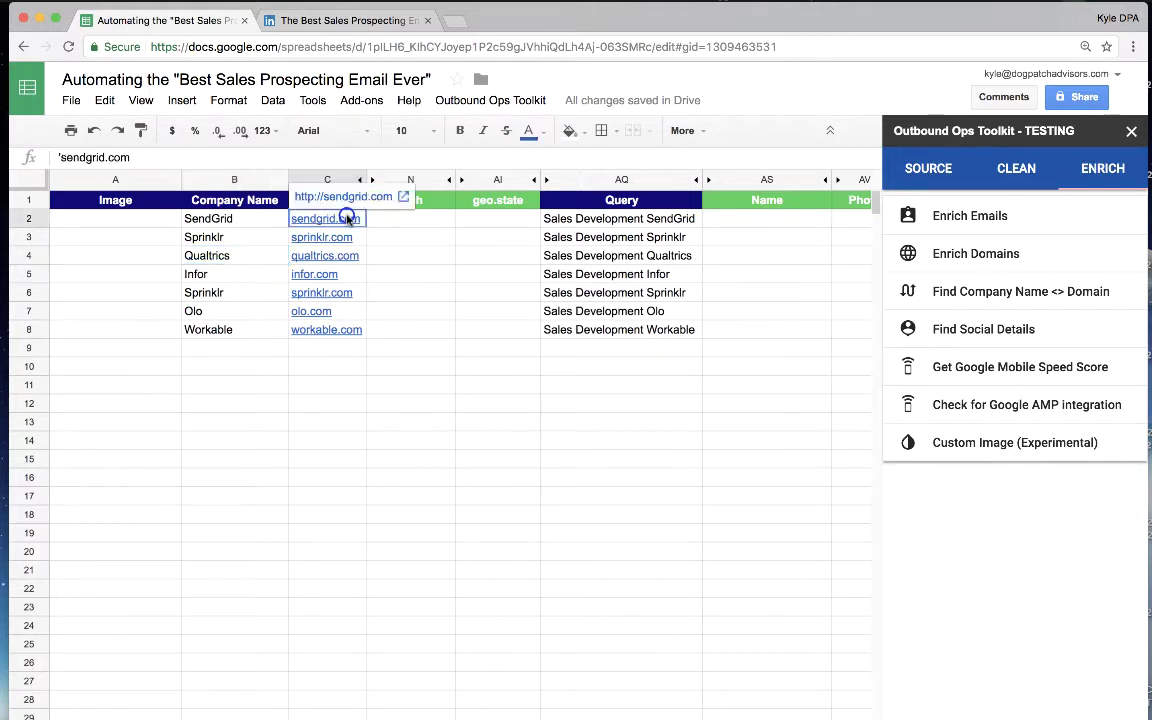
pyautogui.keyDown('shift'); pyautogui.click(347, 332); pyautogui.keyUp('shift')
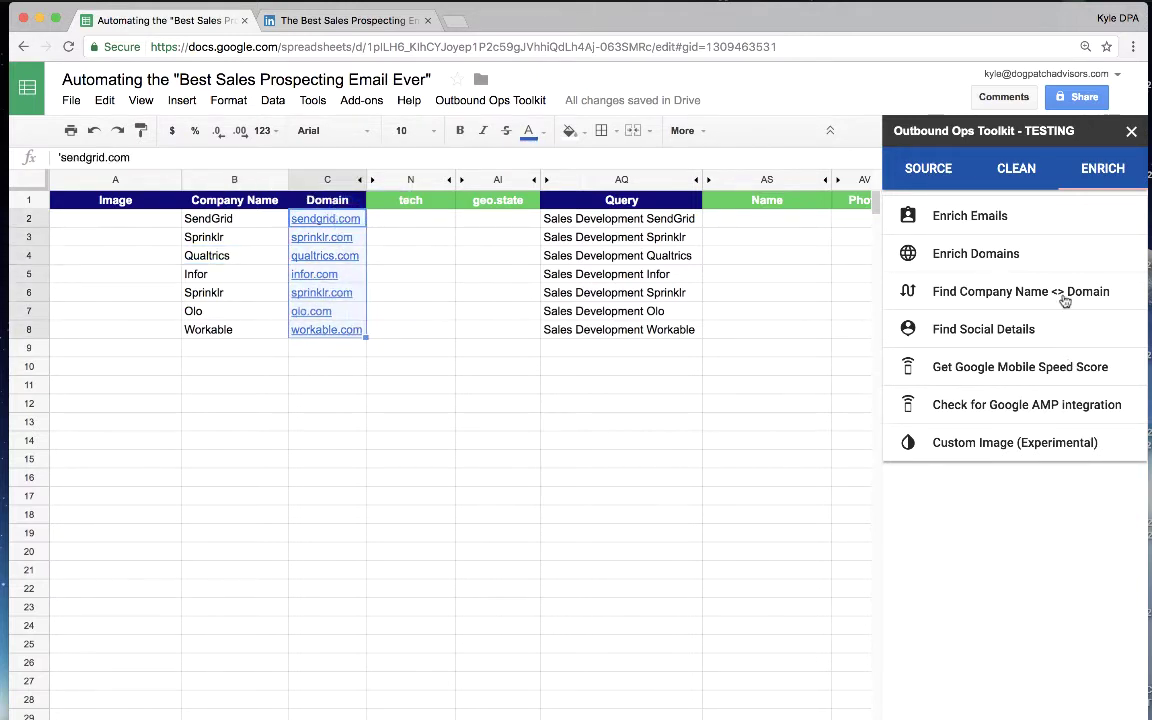
pyautogui.click(1008, 252)
pyautogui.click(967, 386)
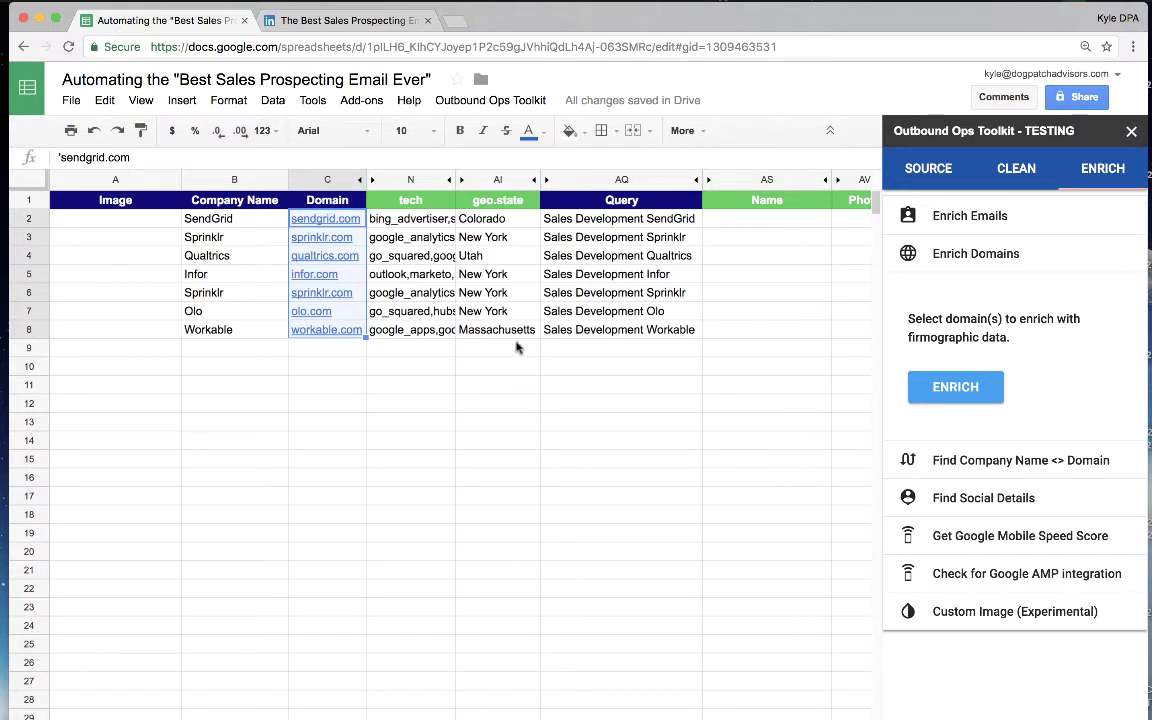
# Step: Find social details for the Sales Development queries in AQ2:AQ8
pyautogui.moveTo(648, 222); pyautogui.dragTo(638, 329)
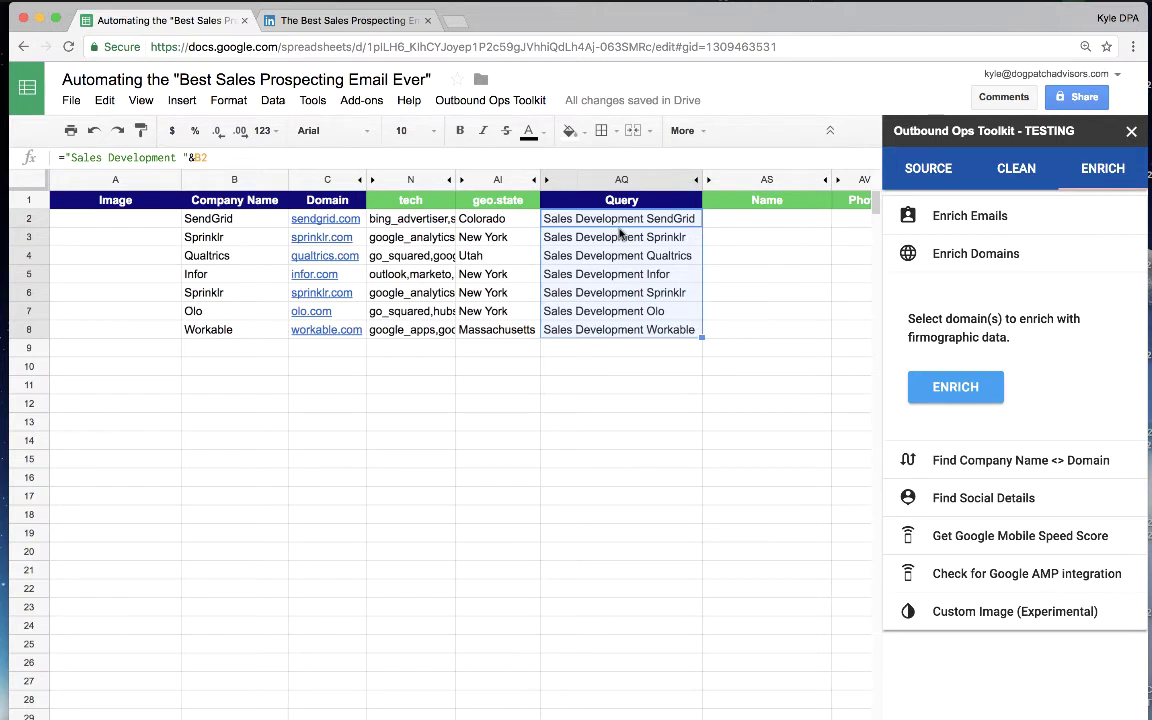
pyautogui.click(969, 497)
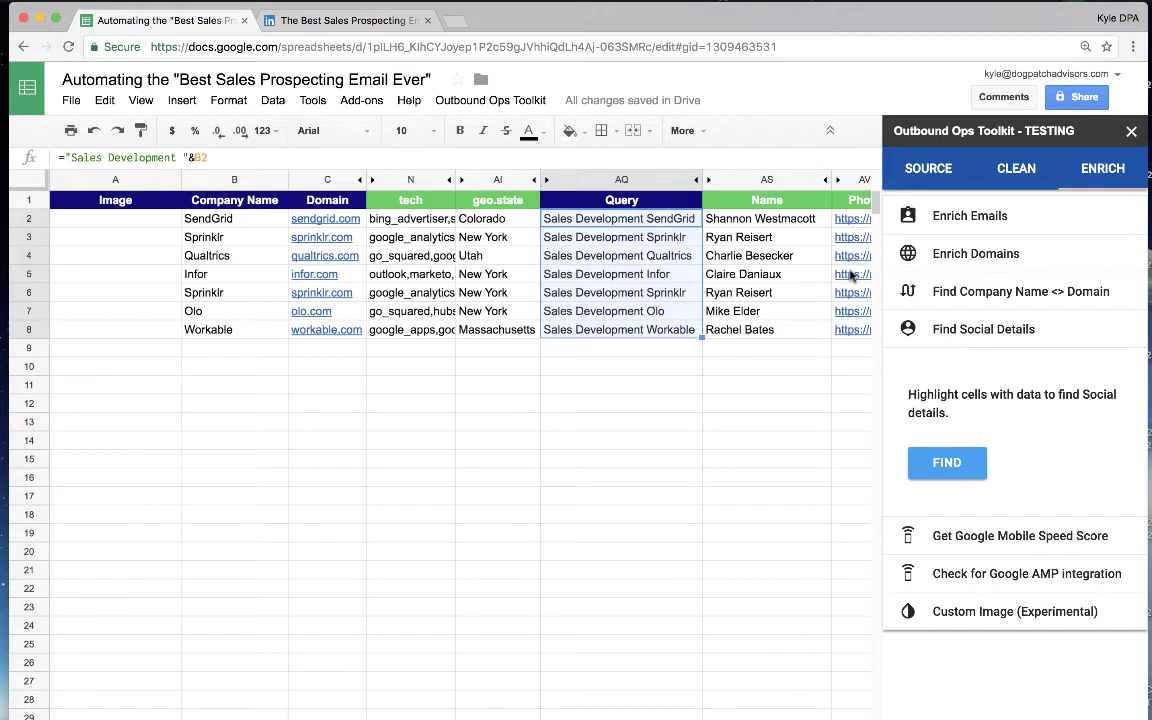
pyautogui.hscroll(3, 850, 275)
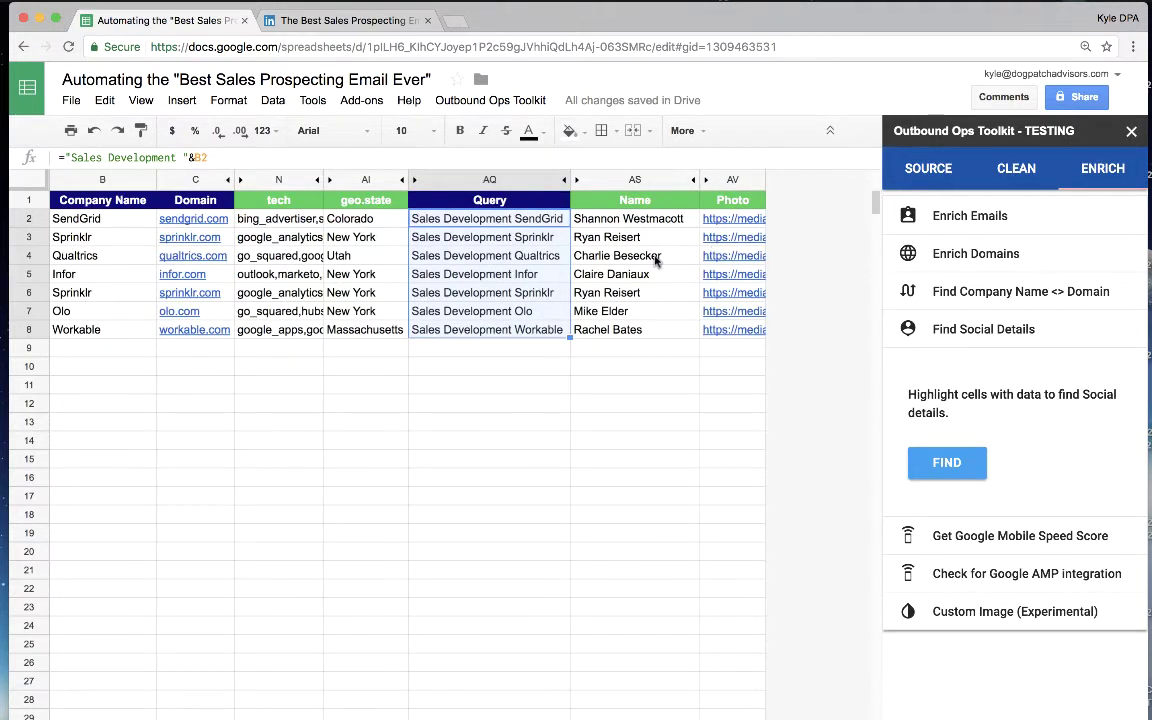
# Step: Identify the logo dominant color for the domains in C2:C8 with the experimental Custom Image function
pyautogui.hscroll(-3, 655, 260)
pyautogui.click(315, 218)
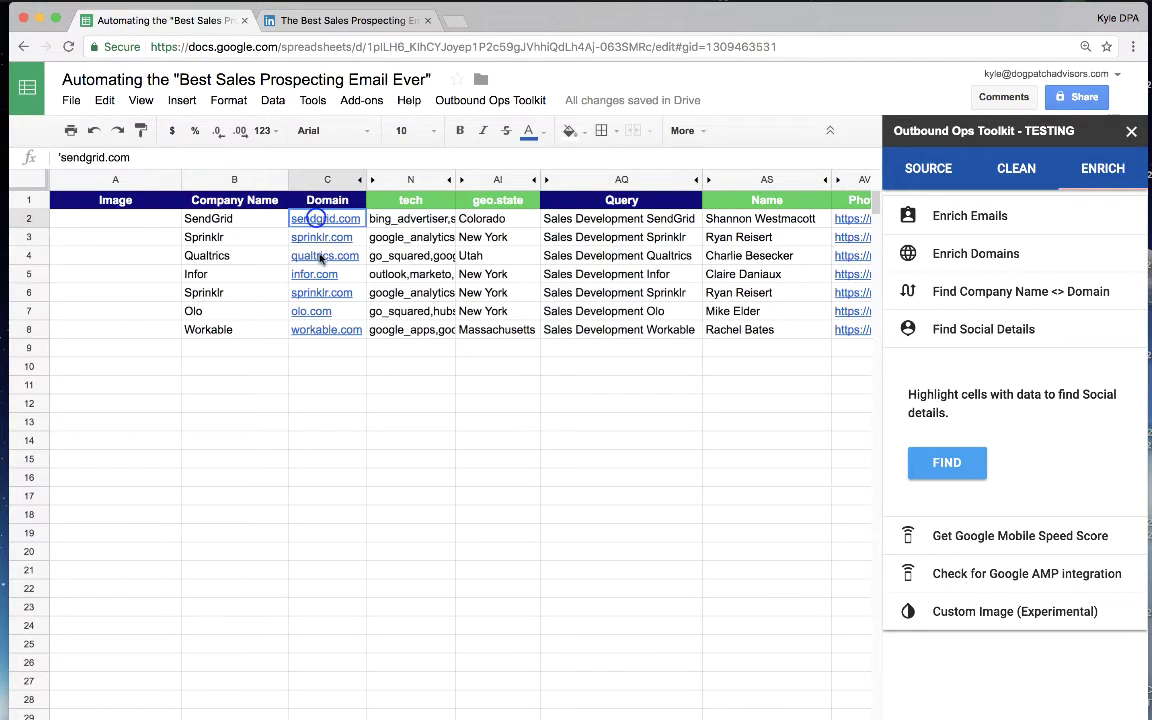
pyautogui.moveTo(320, 256); pyautogui.dragTo(326, 333)
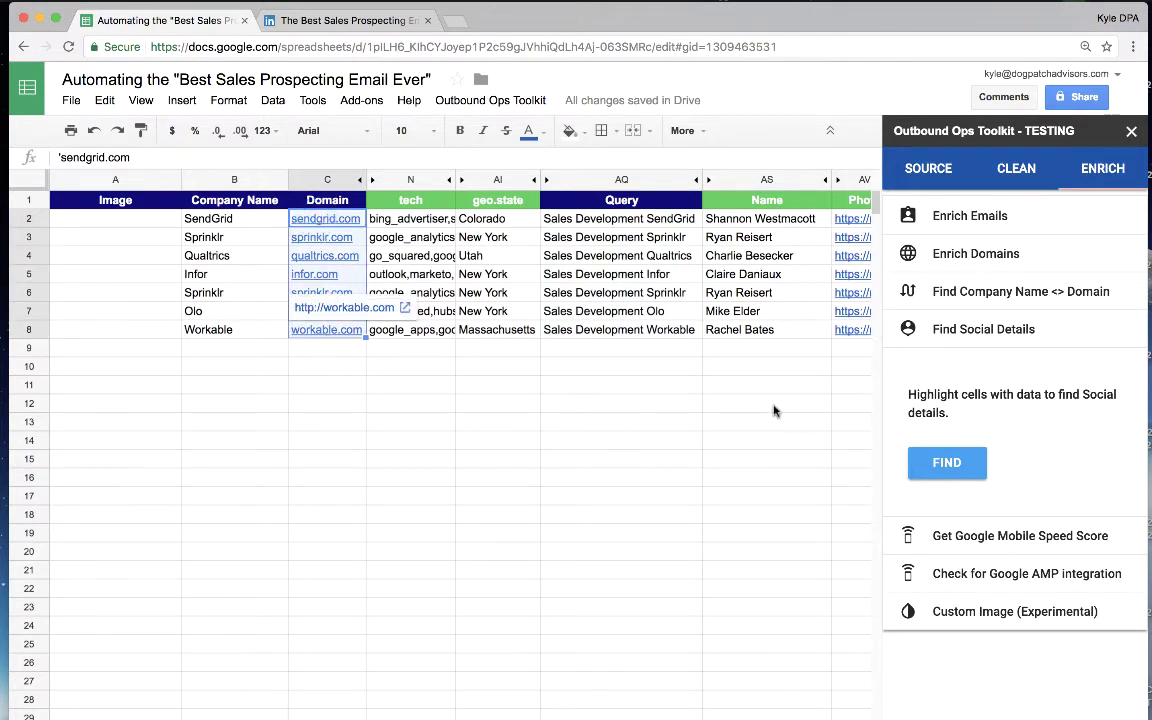
pyautogui.click(976, 612)
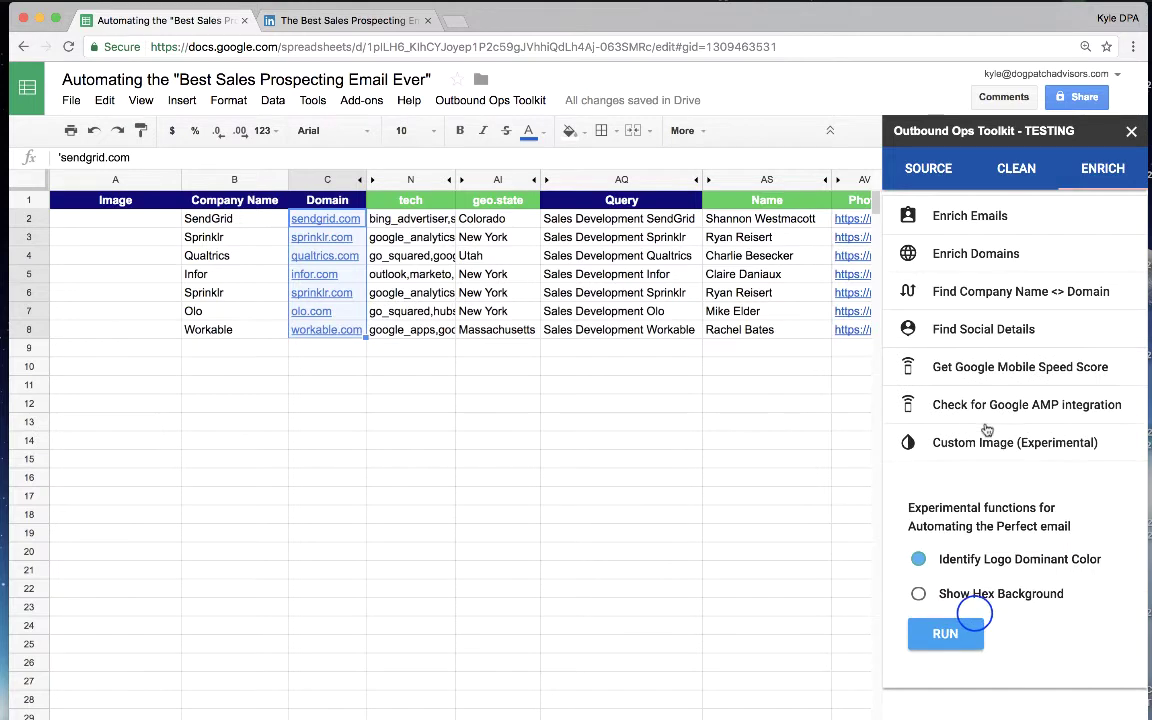
pyautogui.click(957, 630)
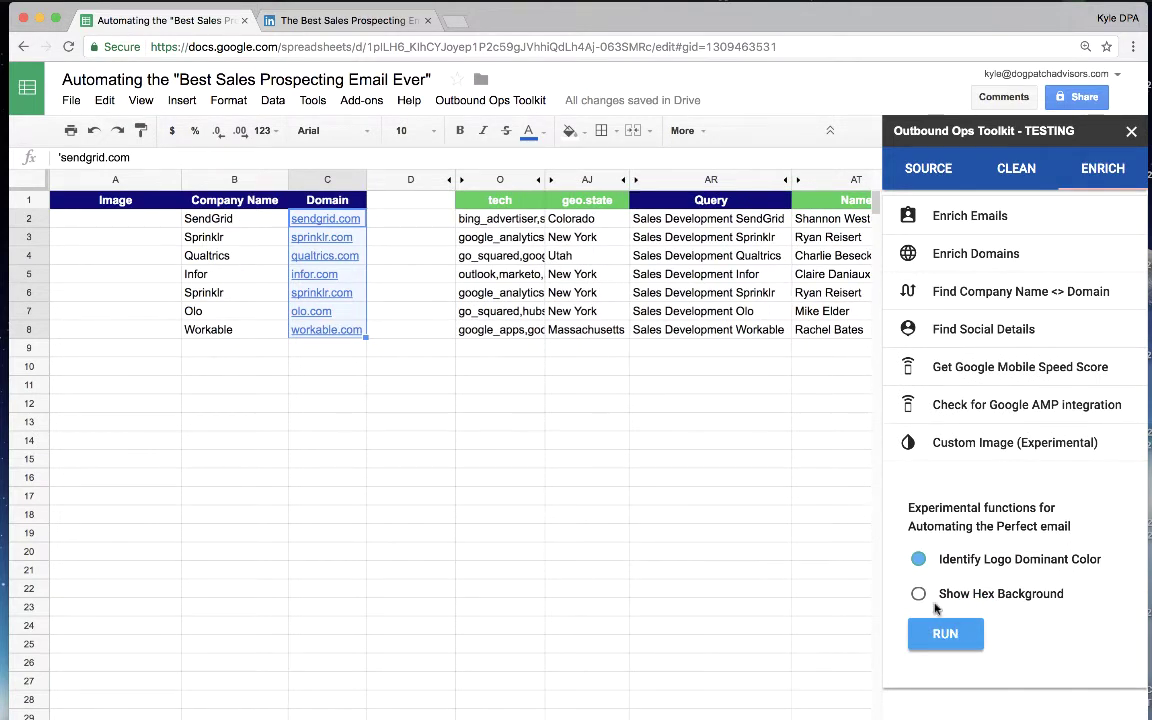
# Step: Show the hex background for the dominant color codes in D2:D8
pyautogui.click(398, 219)
pyautogui.moveTo(402, 311); pyautogui.dragTo(400, 330)
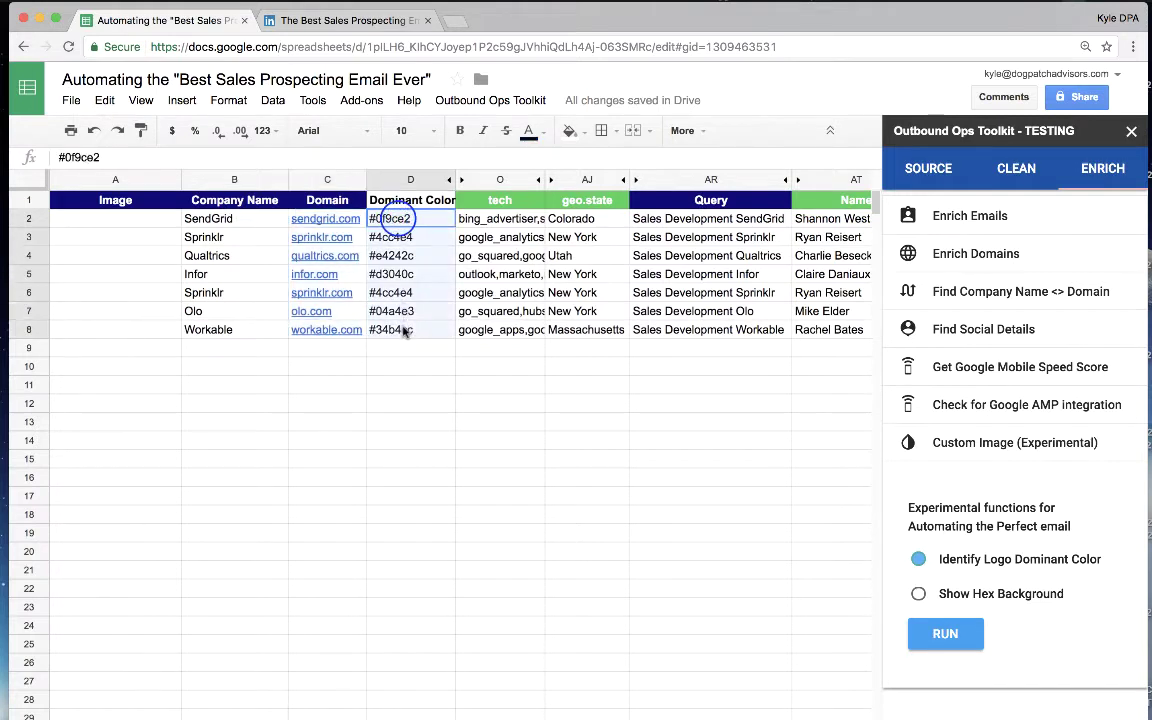
pyautogui.click(1035, 595)
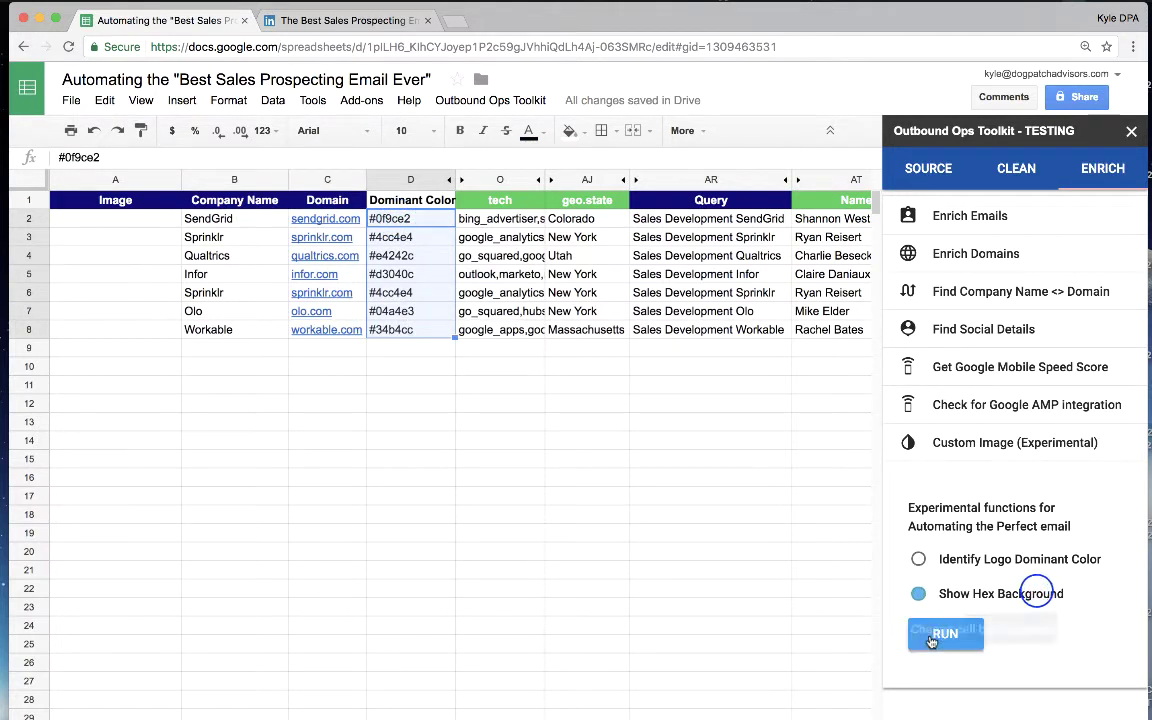
pyautogui.click(928, 630)
# Step: Start a PERFECTIMAGE_TESTING formula in A2 with AT2 as the person name and AW2 as the person's photo URL
pyautogui.click(150, 218)
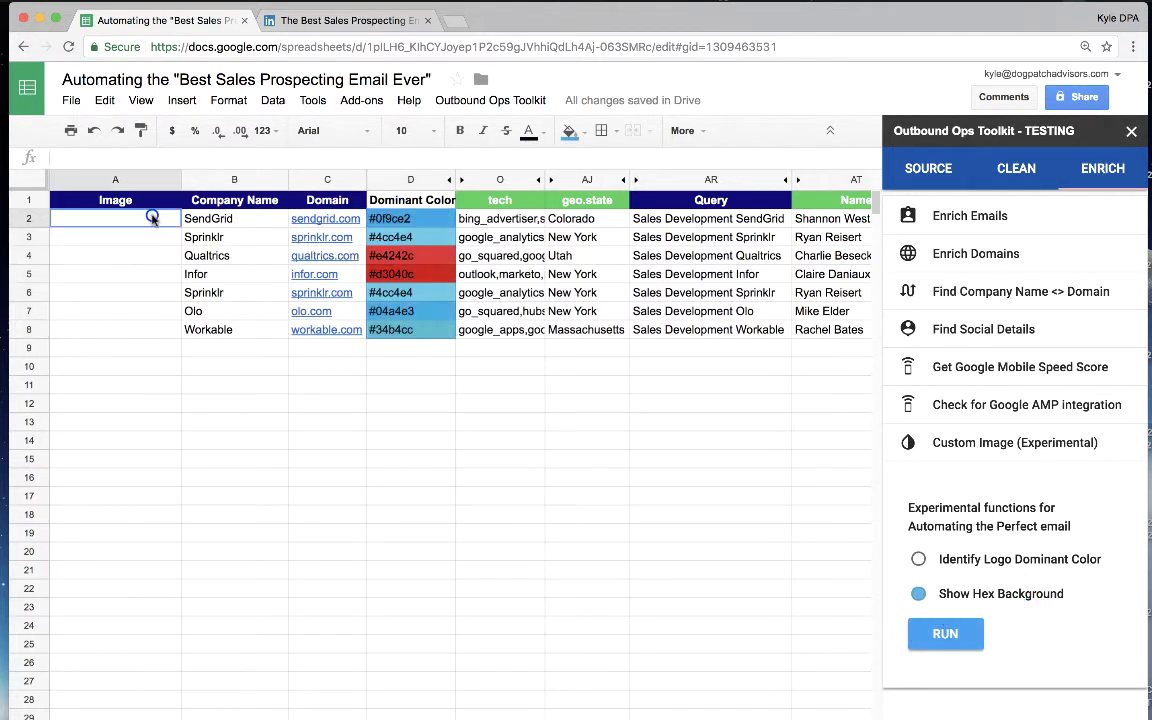
pyautogui.write('=pr')
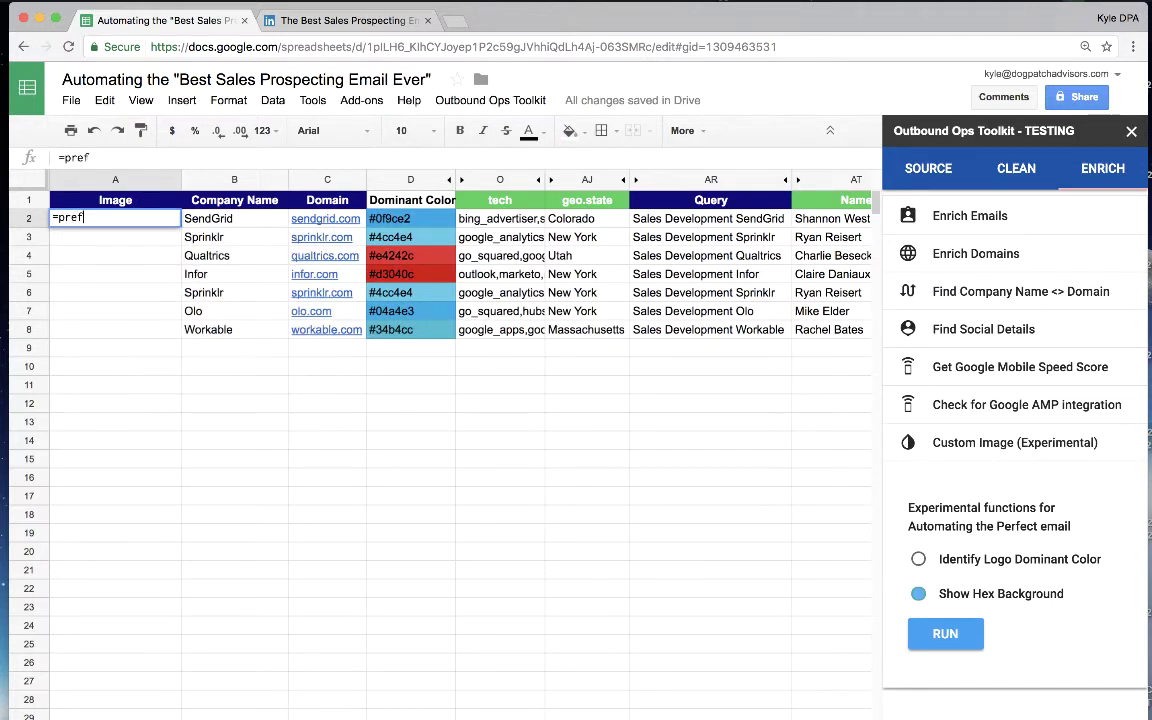
pyautogui.write('ef')
pyautogui.write('fe')
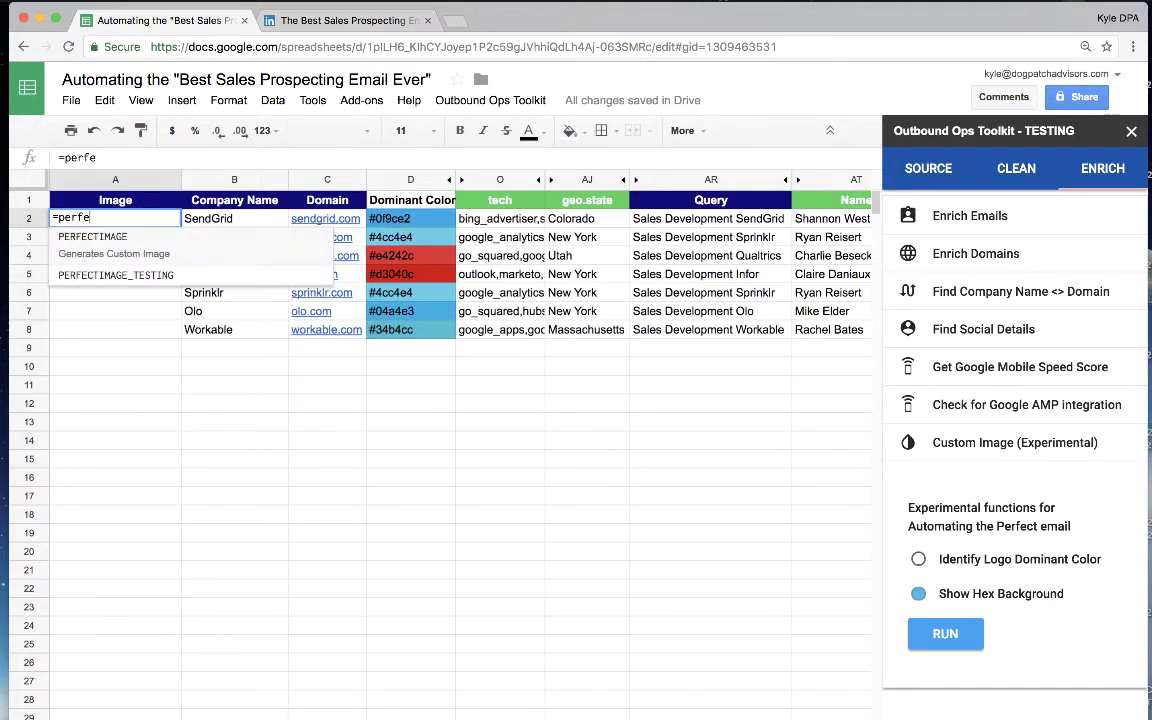
pyautogui.press('Down')
pyautogui.press('Tab')
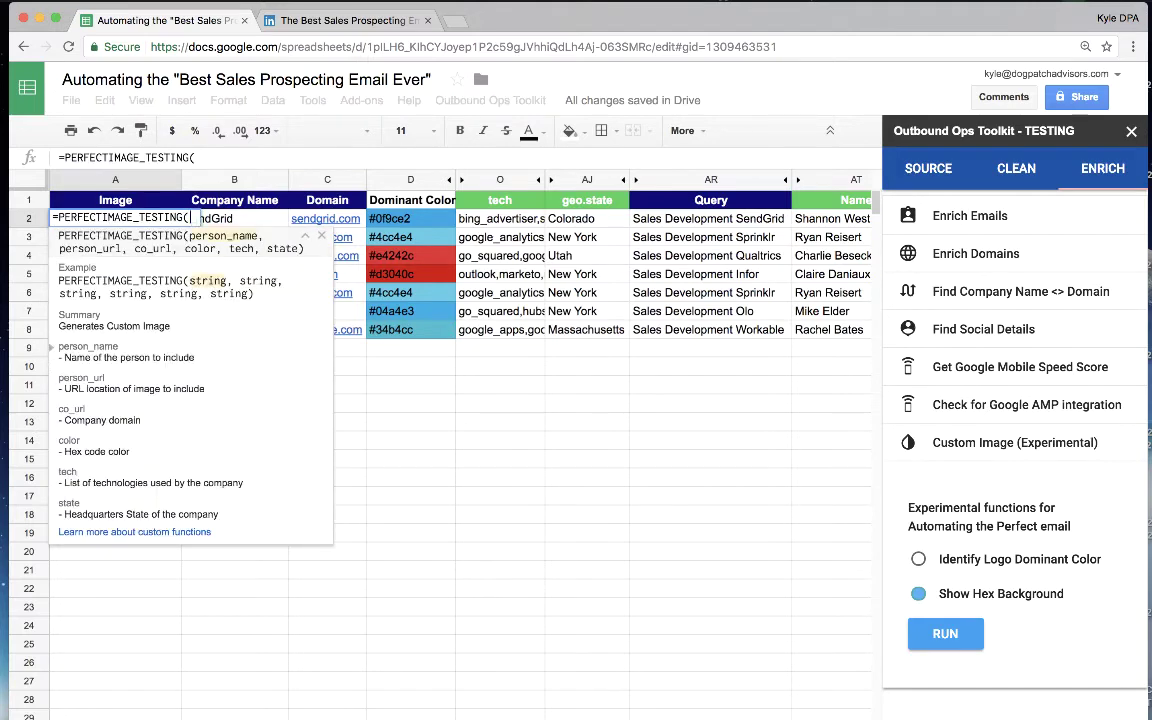
pyautogui.hscroll(3, 560, 240)
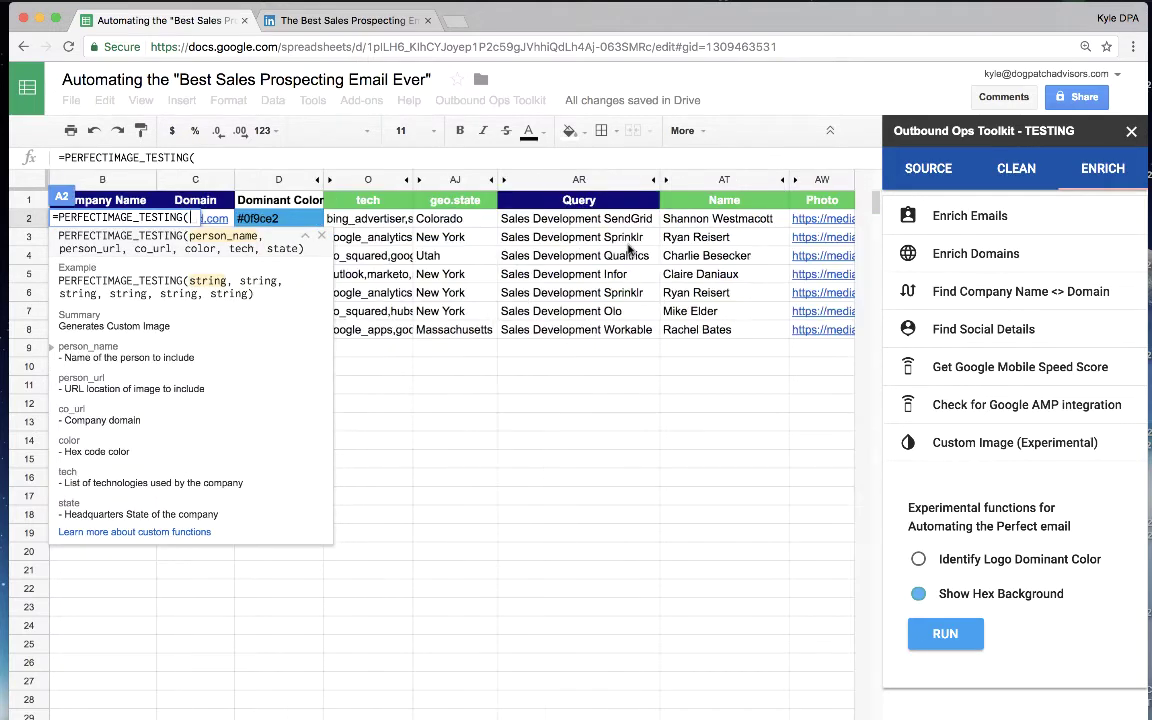
pyautogui.click(716, 220)
pyautogui.write(',')
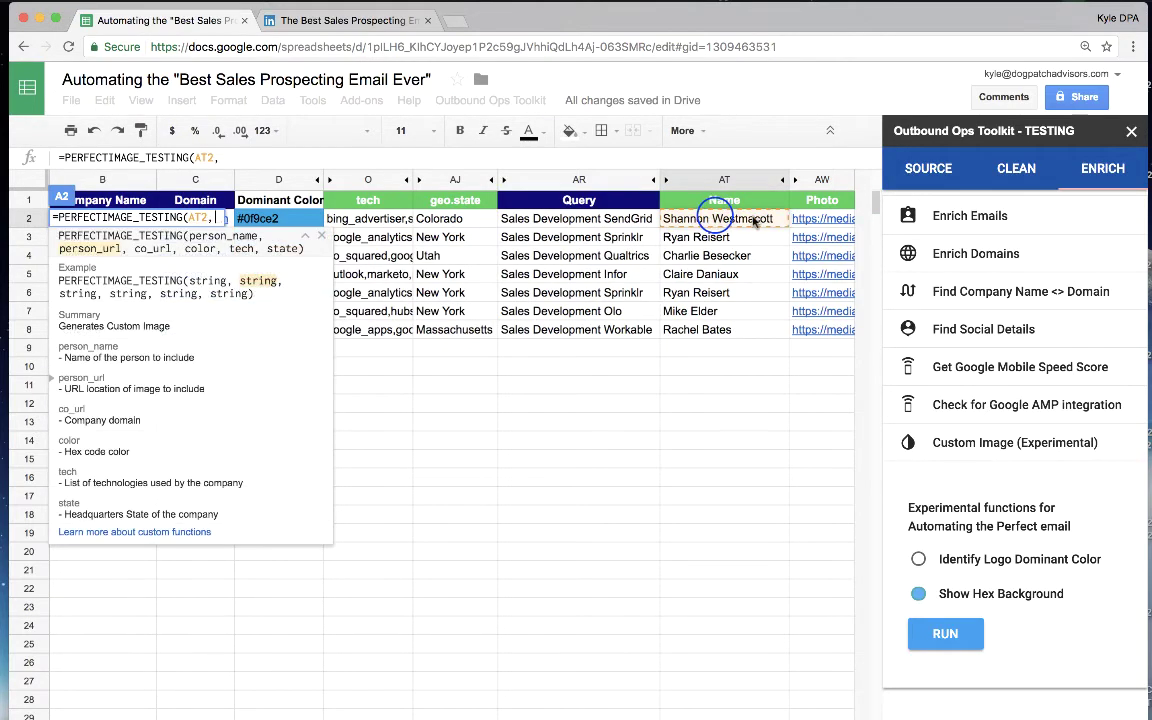
pyautogui.click(836, 216)
pyautogui.write(',')
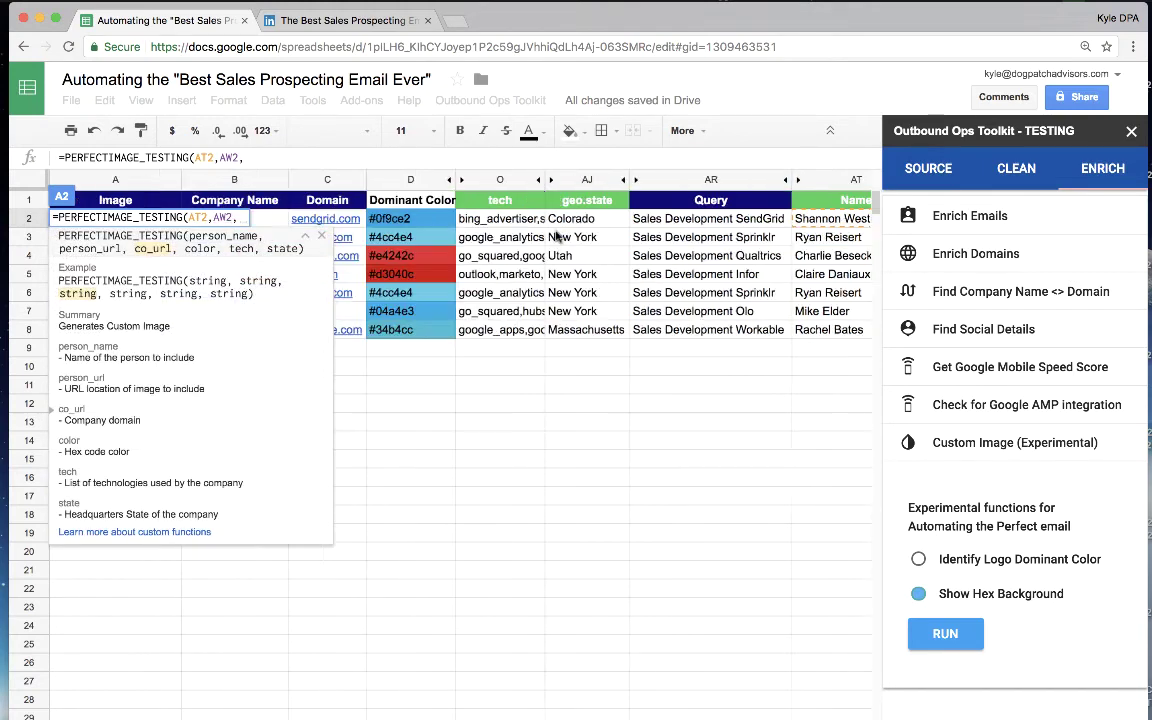
# Step: Complete the A2 formula with domain C2, color D2, tech O2 and state AJ2 as the remaining arguments
pyautogui.click(350, 218)
pyautogui.write(',')
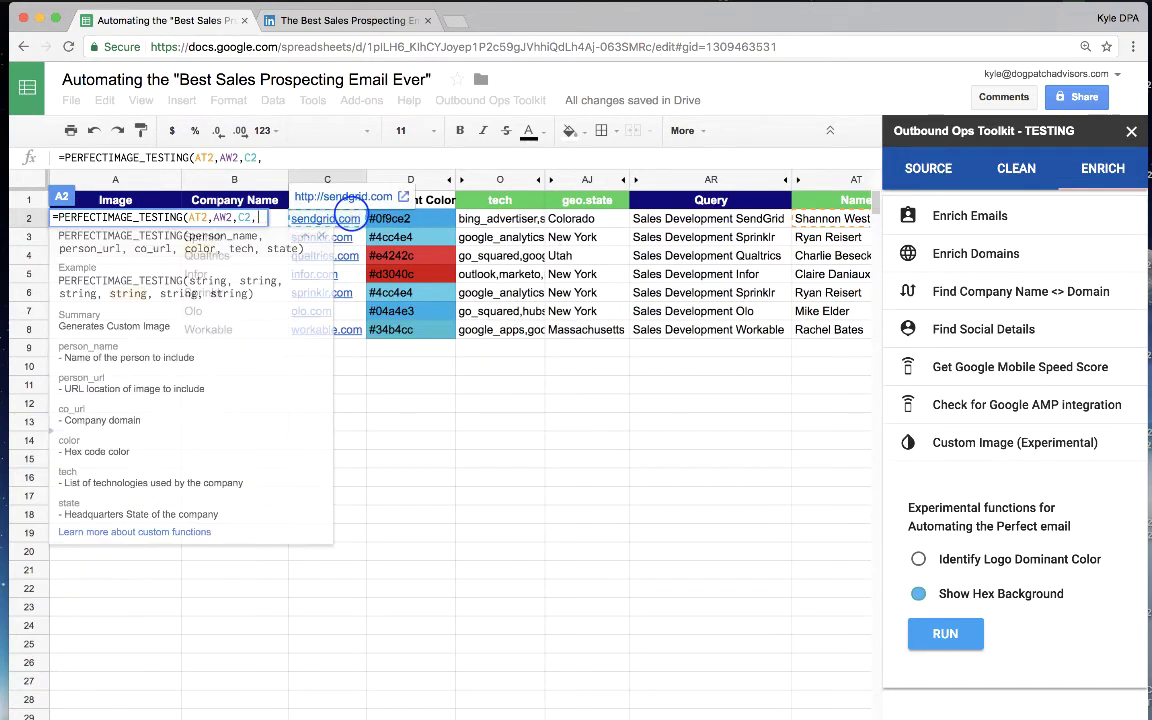
pyautogui.click(423, 219)
pyautogui.write(',')
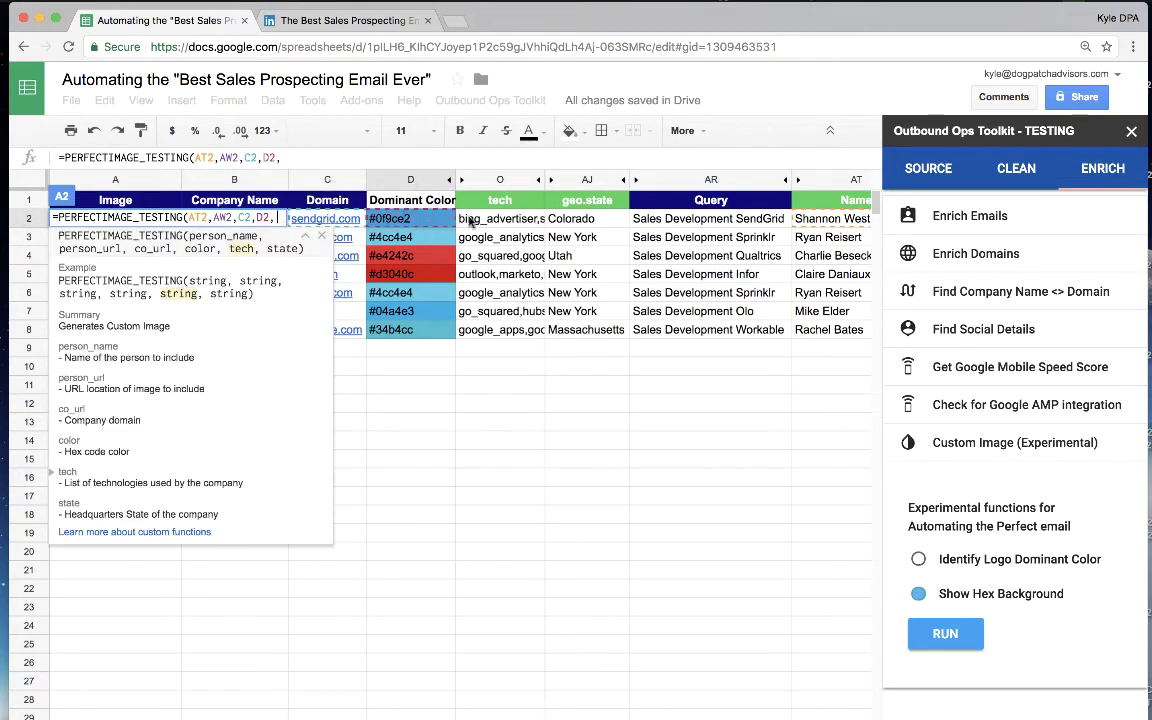
pyautogui.click(485, 219)
pyautogui.write(',')
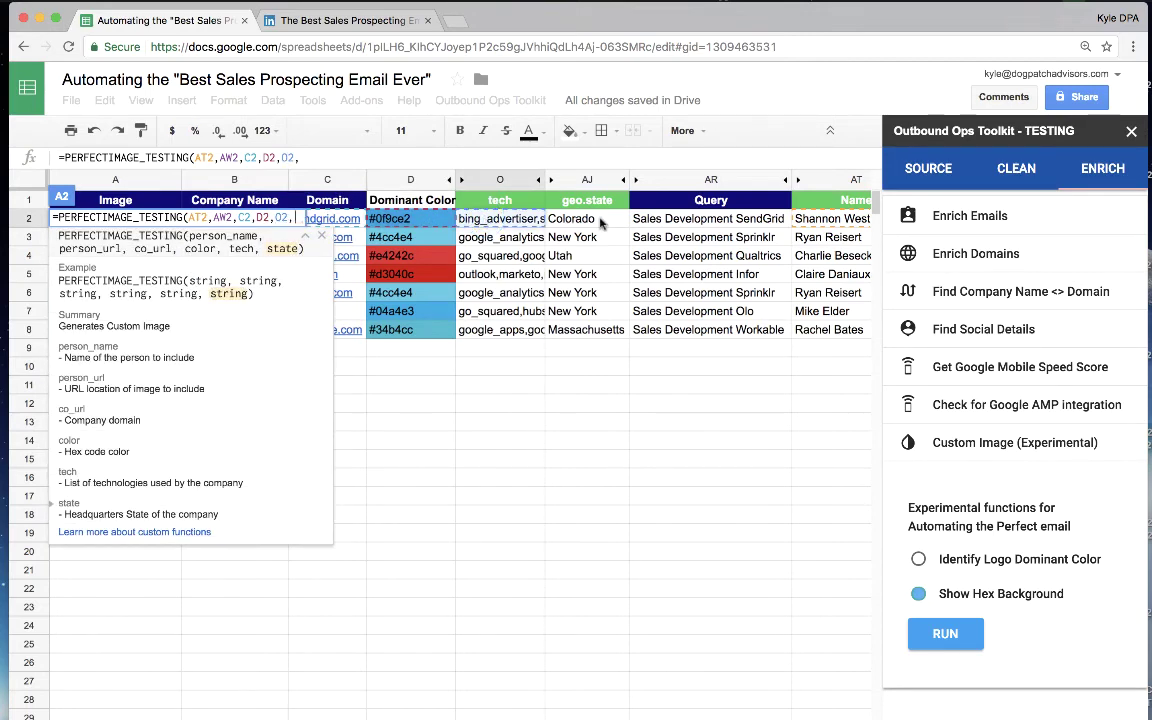
pyautogui.click(603, 218)
pyautogui.write(')')
pyautogui.press('Return')
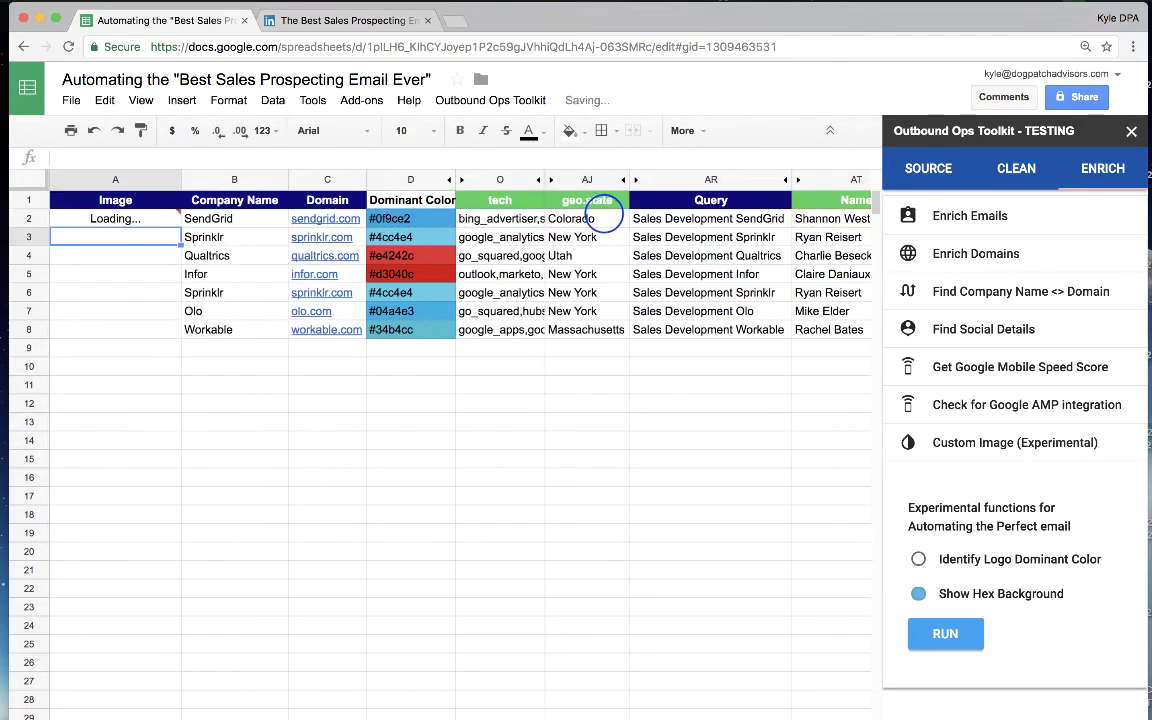
# Step: Fill the image formula from A2 down through A8 for the remaining companies
pyautogui.click(143, 220)
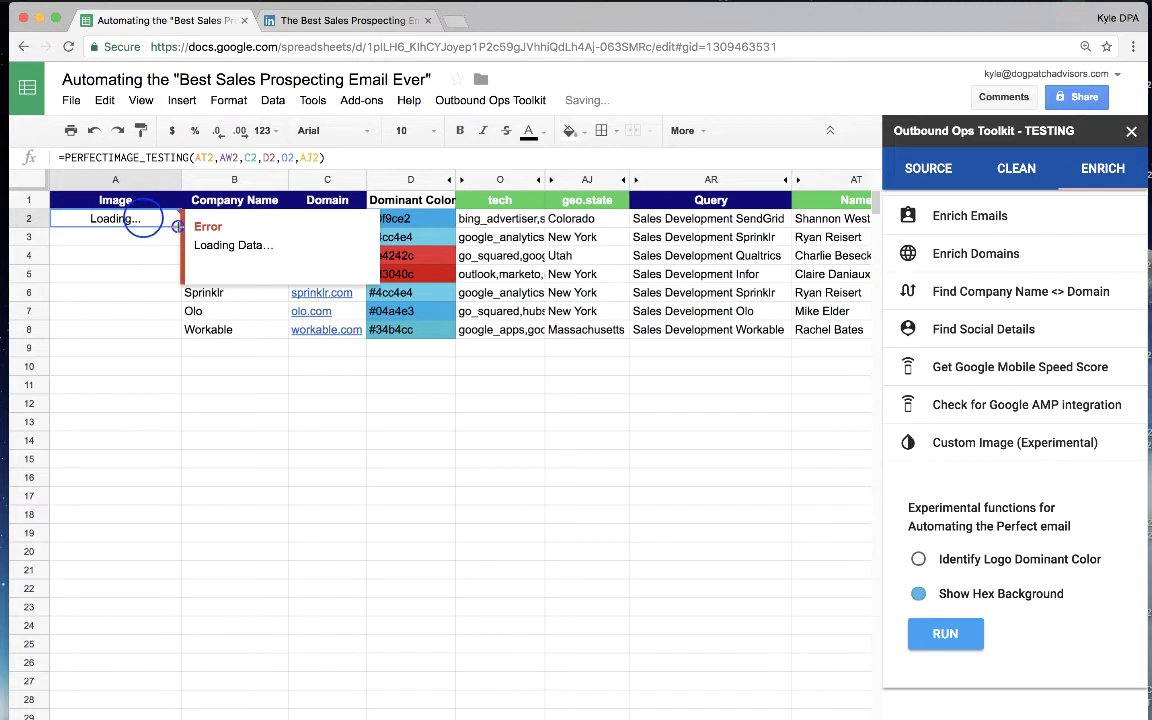
pyautogui.doubleClick(179, 227)
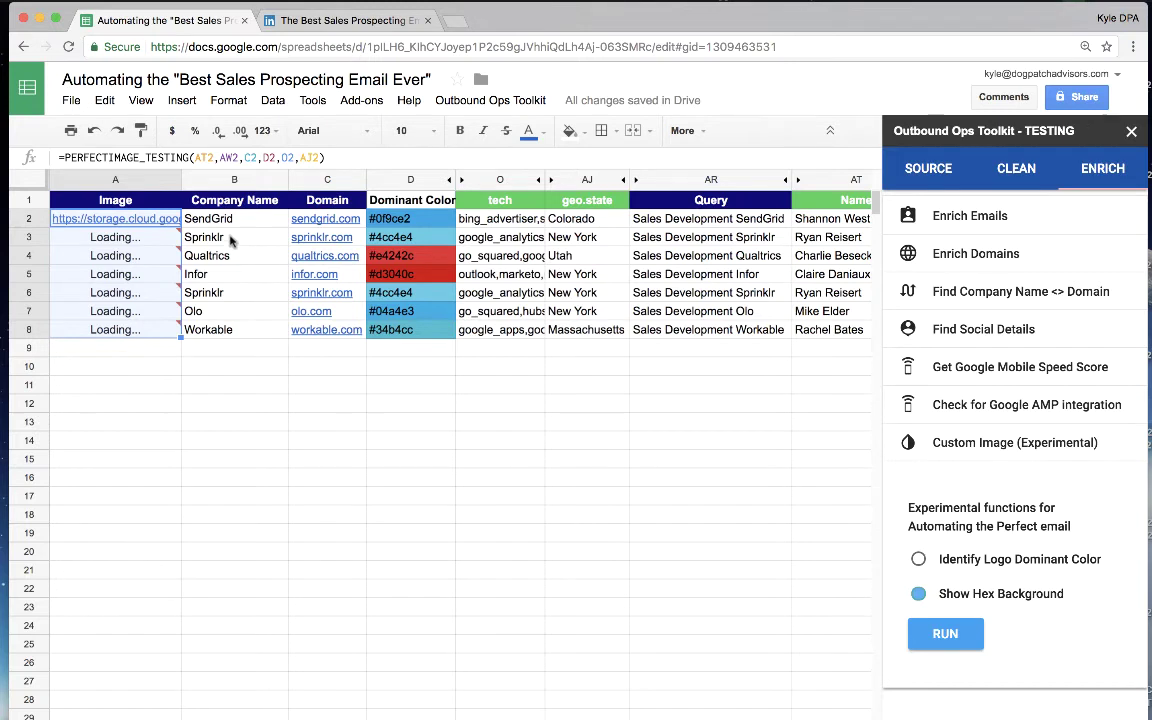
pyautogui.moveTo(172, 238)
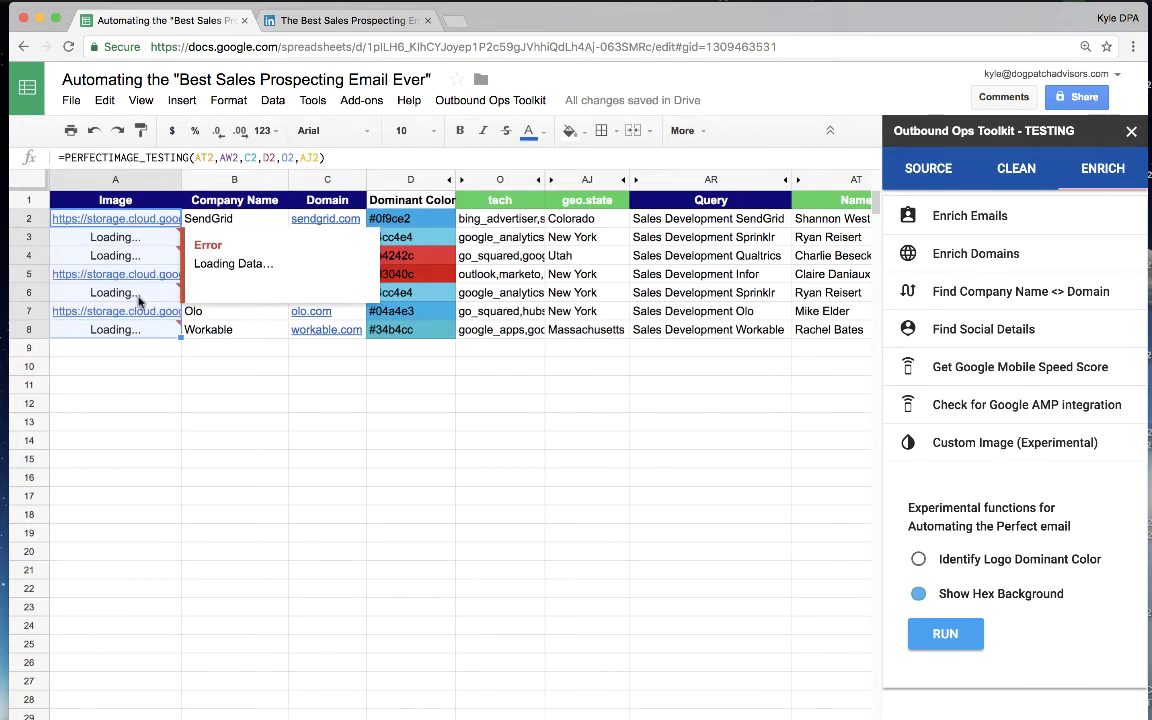
# Step: Open each generated image link in A2:A8 to download the custom PNG for every company
pyautogui.click(138, 220)
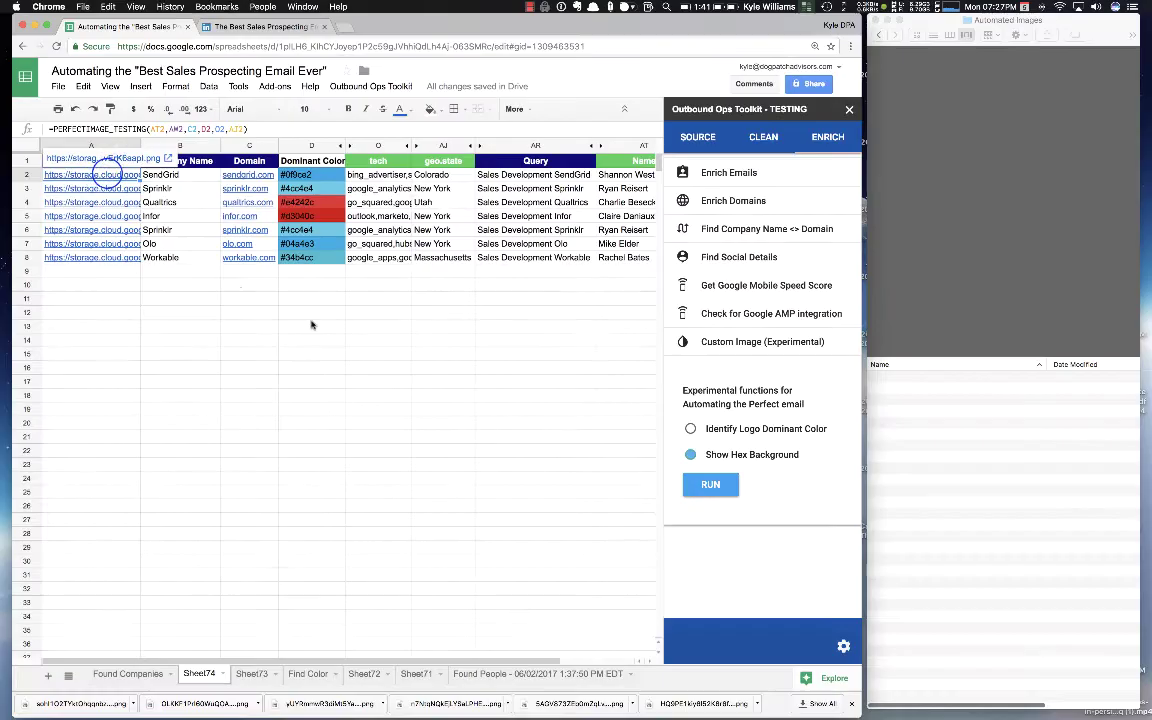
pyautogui.click(95, 159)
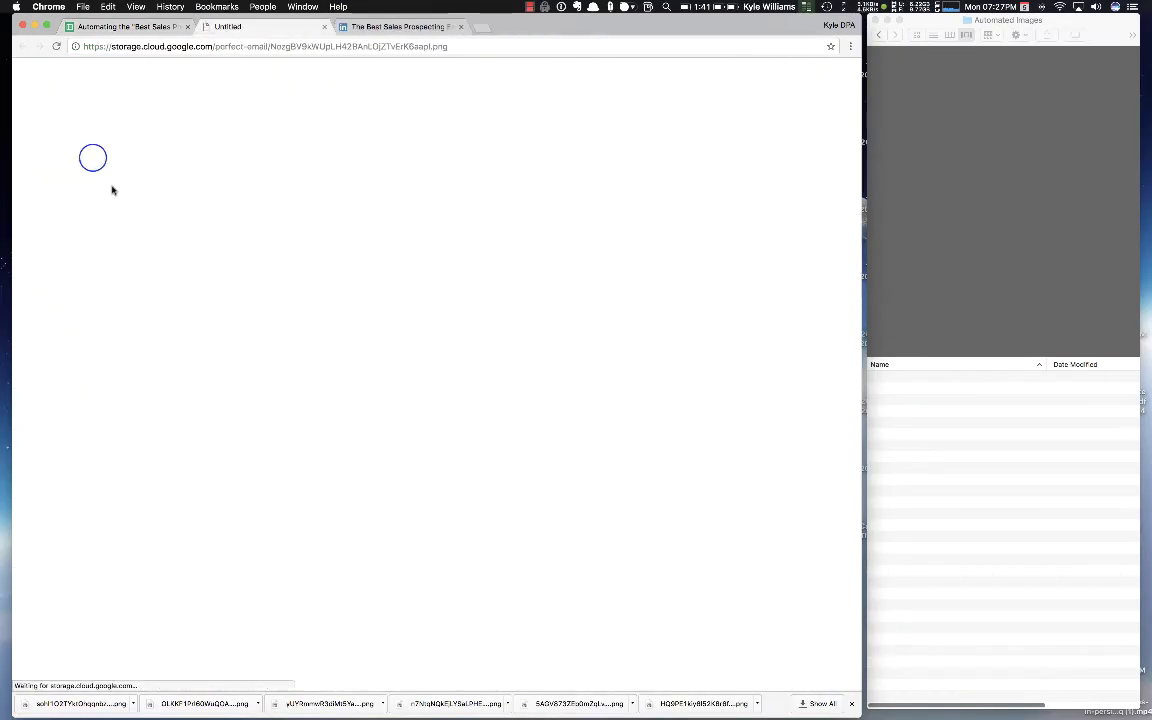
pyautogui.click(99, 189)
pyautogui.click(114, 169)
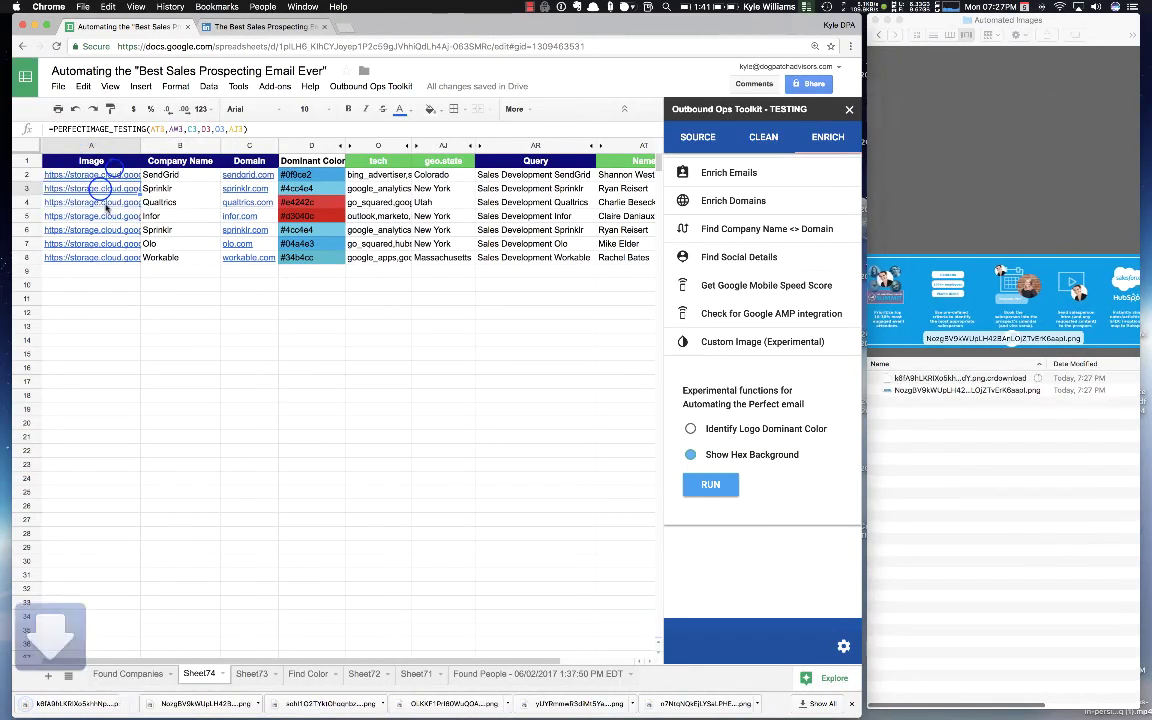
pyautogui.click(106, 203)
pyautogui.click(110, 188)
pyautogui.click(104, 216)
pyautogui.click(106, 198)
pyautogui.click(104, 227)
pyautogui.click(107, 217)
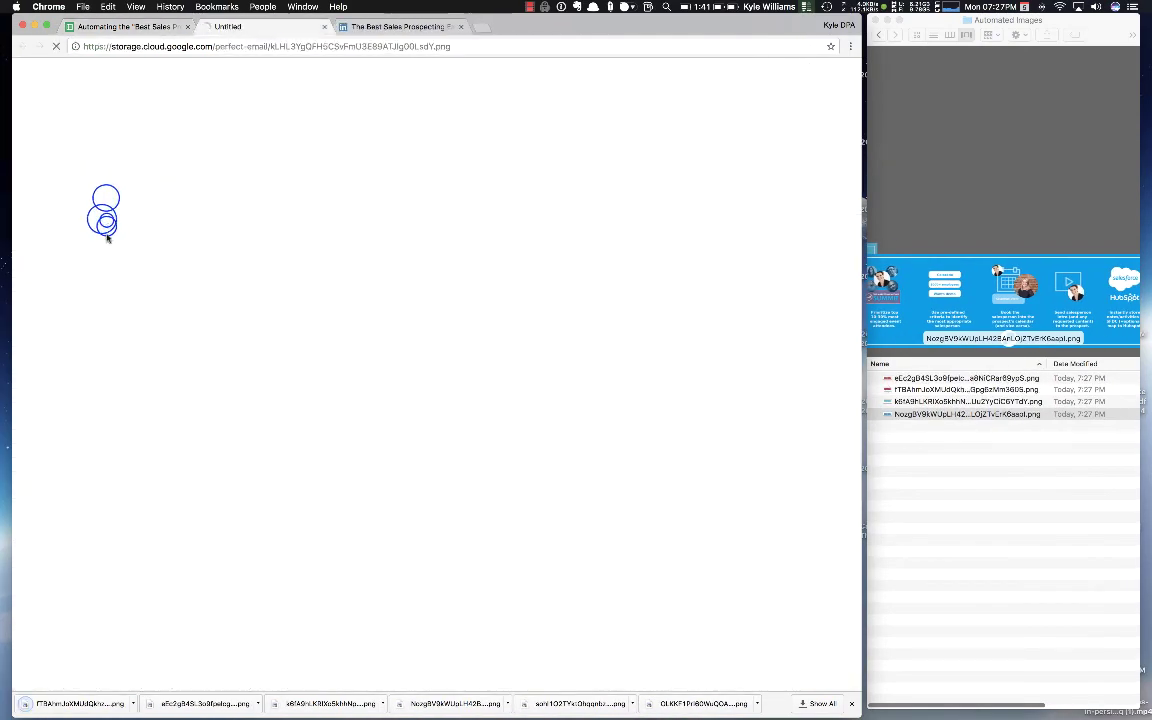
pyautogui.click(106, 243)
pyautogui.click(106, 227)
pyautogui.click(106, 257)
pyautogui.click(106, 241)
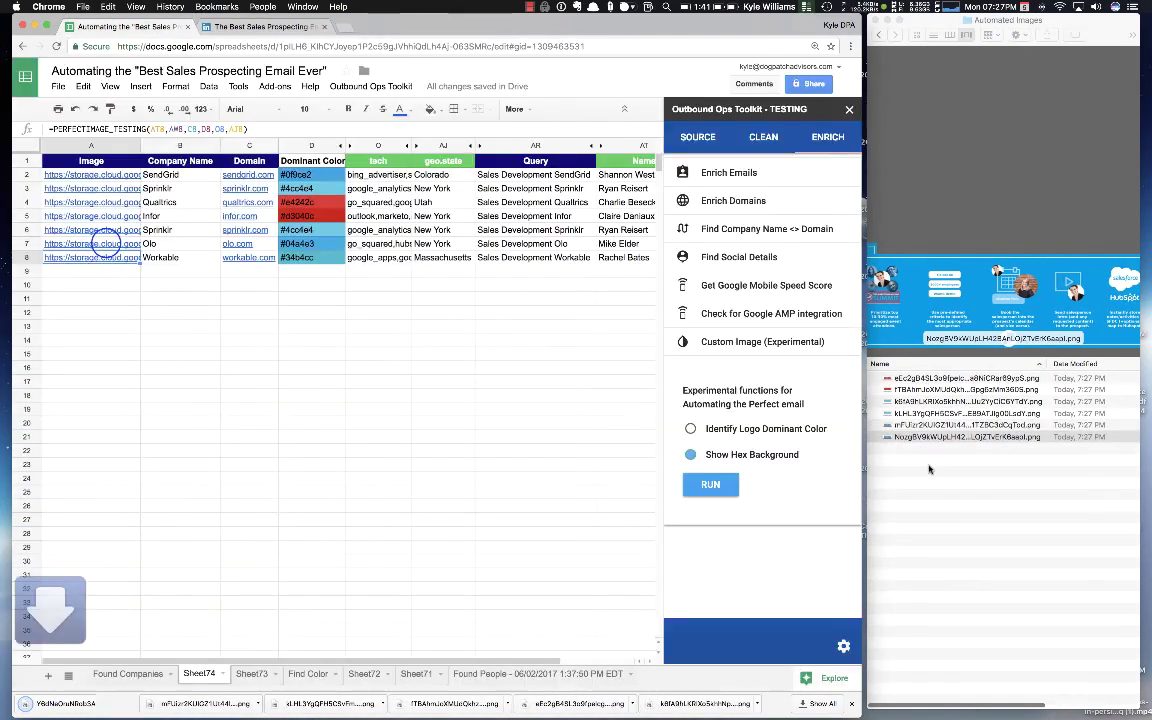
# Step: Switch to Finder, select all downloaded PNG files in the Automated Images folder and start a full-screen preview of them
pyautogui.click(930, 408)
pyautogui.press('super+a')
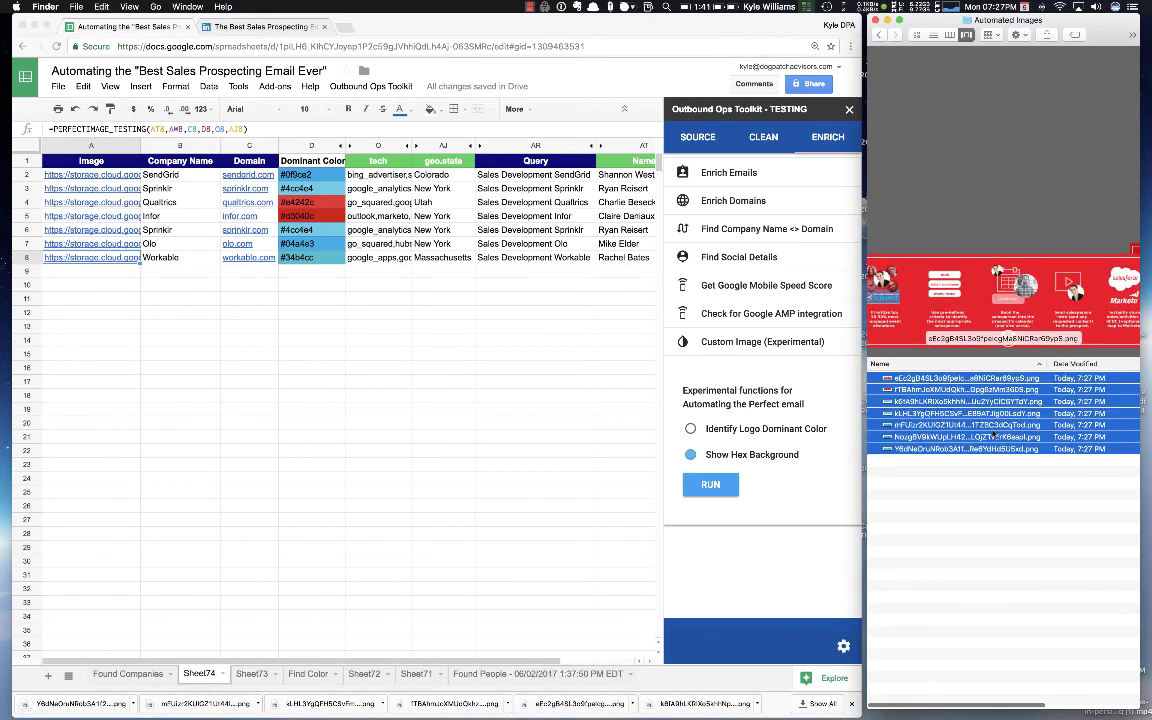
pyautogui.hotkey('alt', 'space')
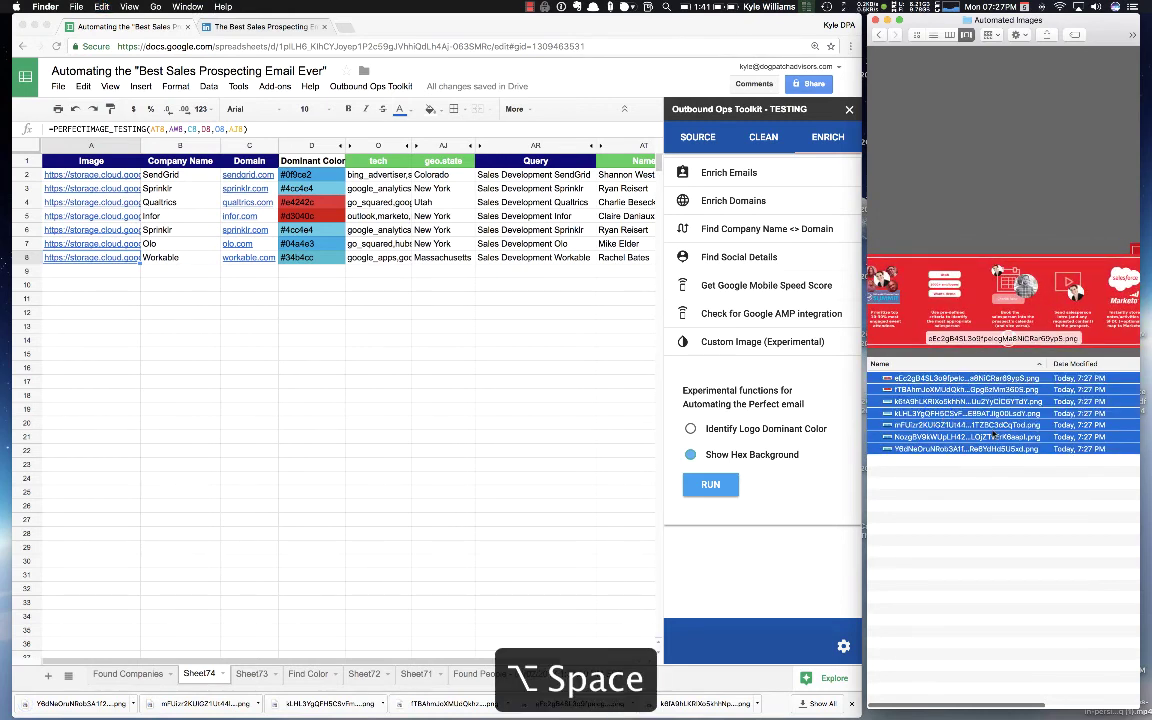